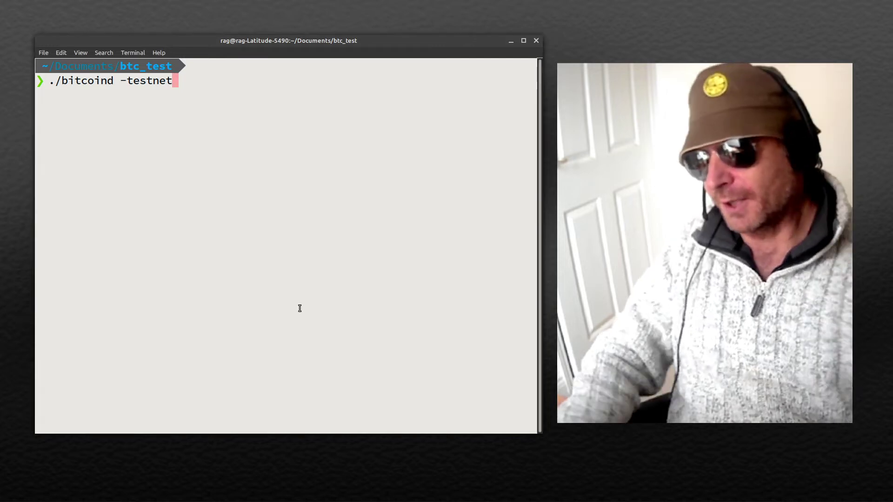
Run ./bitcoind -testnet in btc_test, which fails with 'no such file or directory'.
key("Return")
List btc_test, move into bitcoin-23.0, and retry ./bitcoind -testnet there.
key("Up")
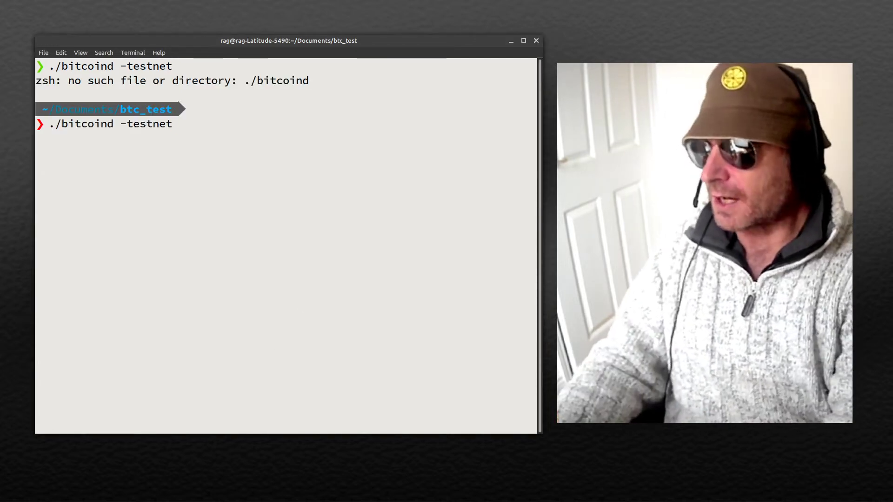
key("BackSpace")
key("BackSpace")
key("BackSpace")
key("BackSpace")
key("BackSpace")
key("BackSpace")
key("BackSpace")
key("BackSpace")
key("BackSpace")
key("BackSpace")
key("BackSpace")
key("BackSpace")
key("BackSpace")
key("BackSpace")
key("BackSpace")
key("BackSpace")
key("BackSpace")
key("BackSpace")
key("BackSpace")
type("ls")
key("Return")
type("cd")
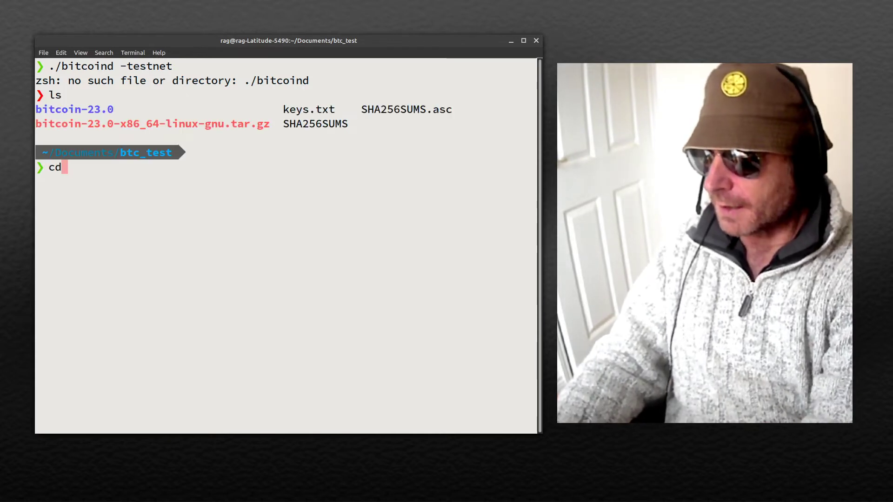
type(" b")
key("Tab")
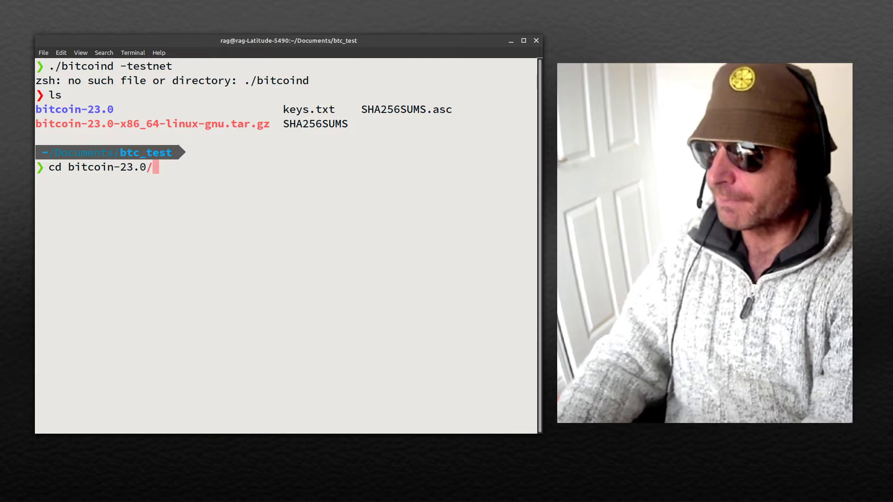
key("Return")
key("Up")
key("Up")
key("Up")
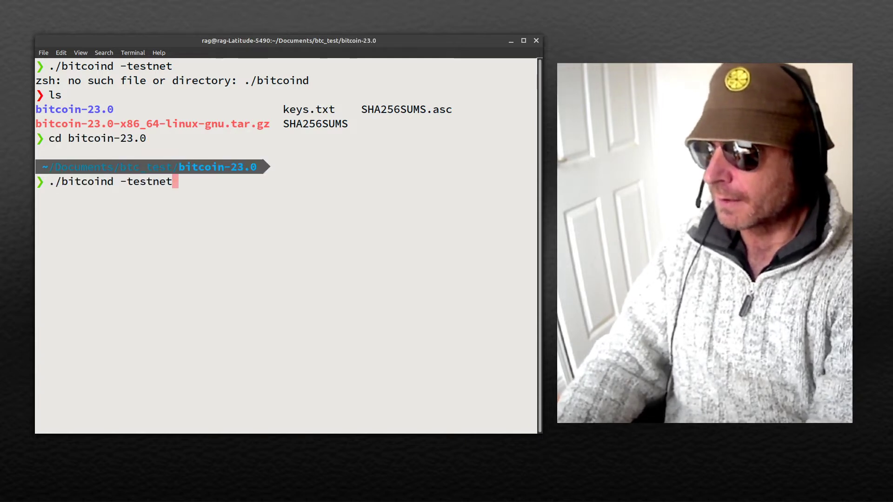
key("Return")
List bitcoin-23.0, enter bin, and launch ./bitcoind -testnet, which reports it's already running.
key("Up")
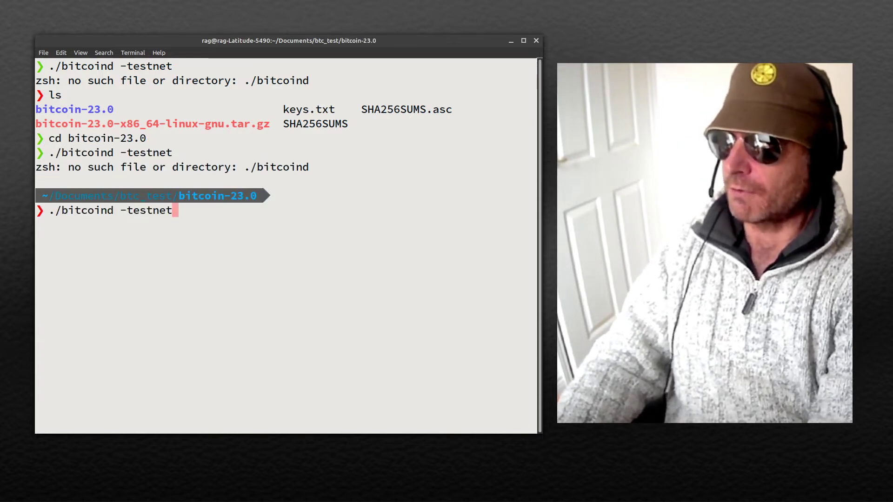
key("BackSpace")
key("BackSpace")
key("BackSpace")
key("BackSpace")
key("BackSpace")
key("BackSpace")
key("BackSpace")
key("BackSpace")
key("BackSpace")
key("BackSpace")
key("BackSpace")
key("BackSpace")
key("BackSpace")
key("BackSpace")
key("BackSpace")
key("BackSpace")
key("BackSpace")
key("BackSpace")
key("BackSpace")
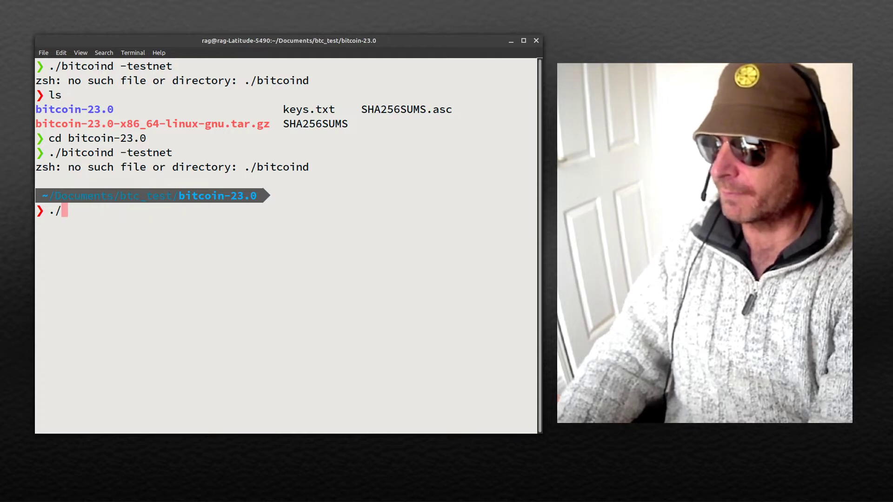
type("ls")
key("Return")
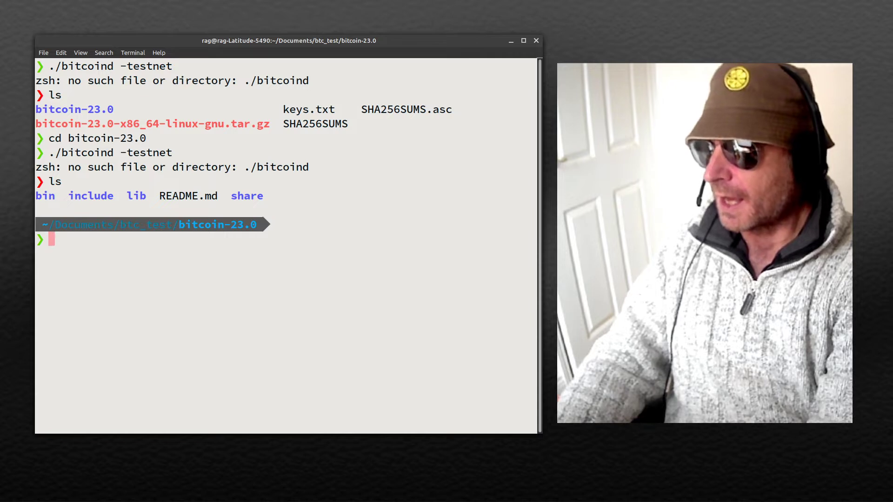
type("cd bin")
key("Return")
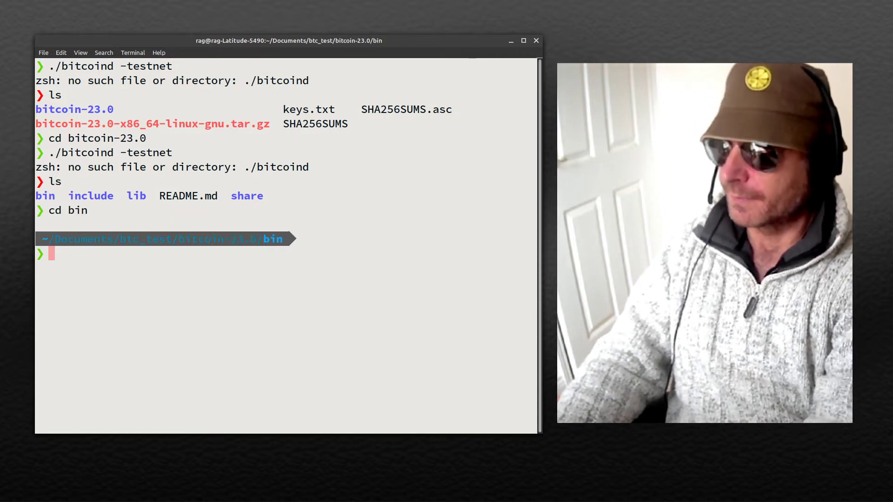
key("Up")
key("Up")
key("Return")
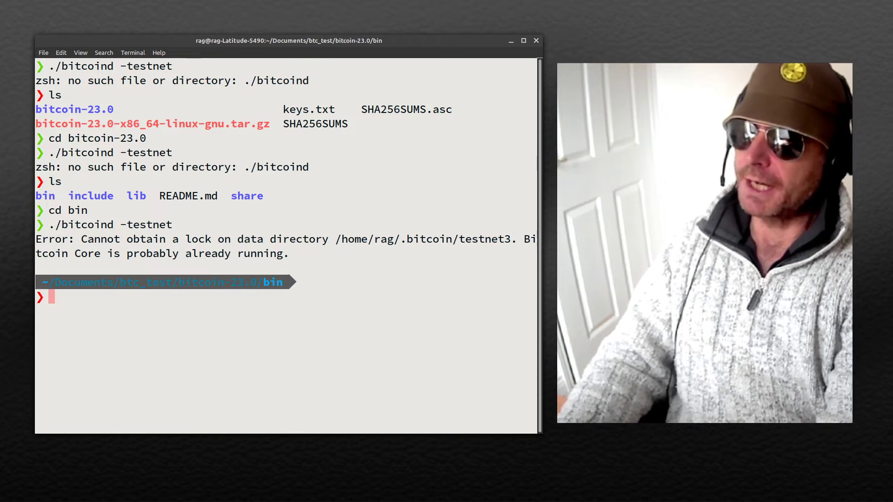
List the running bitcoin processes with ps ax | grep bitcoin.
type("ps ax")
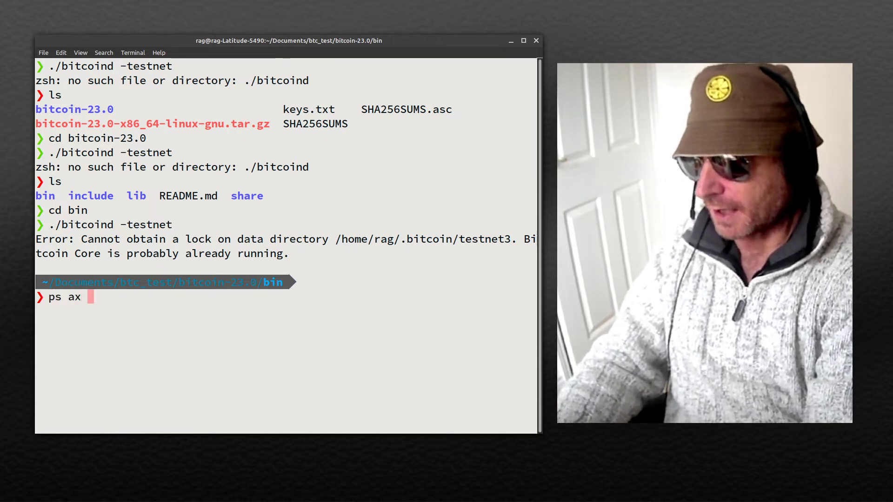
type(" | g")
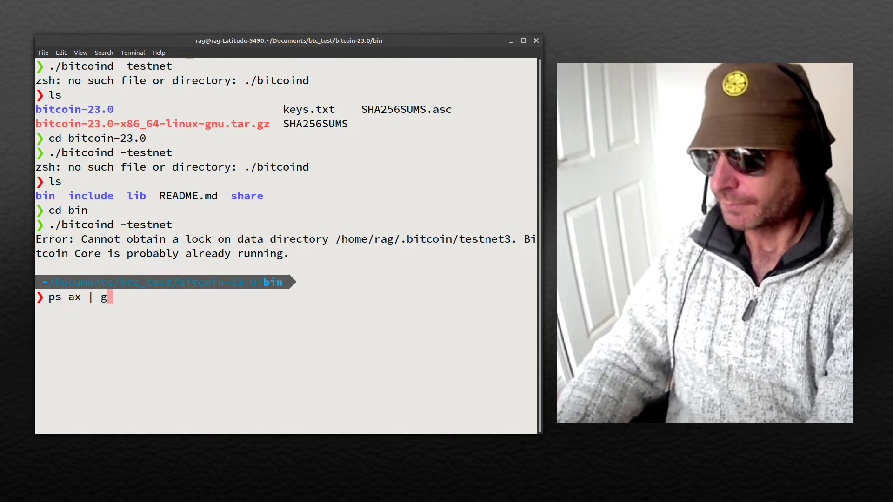
type("rep boi")
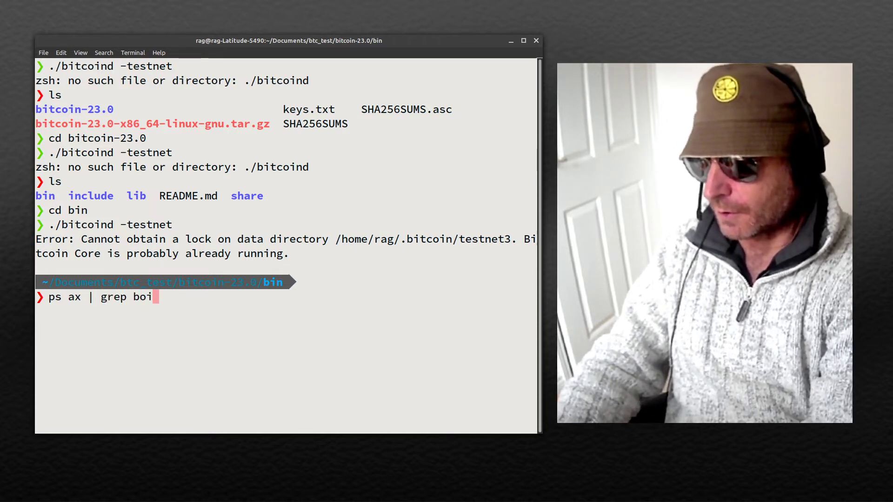
key("BackSpace")
key("BackSpace")
type("itcoin")
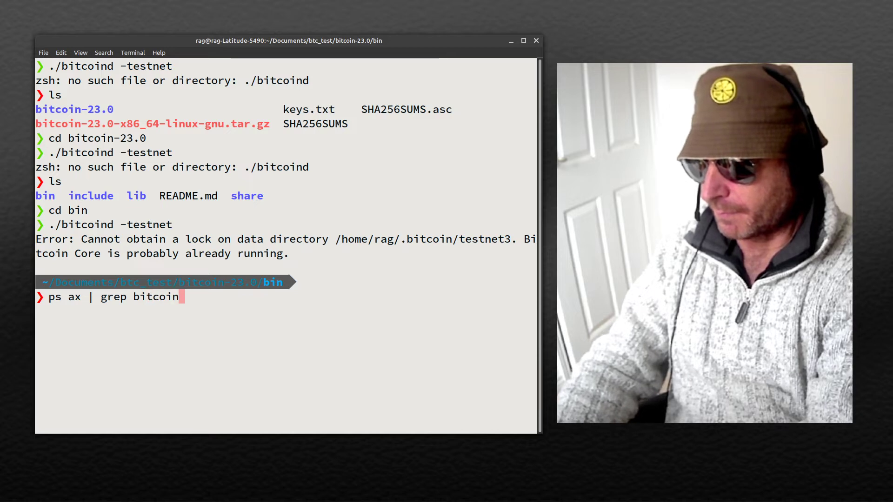
key("Return")
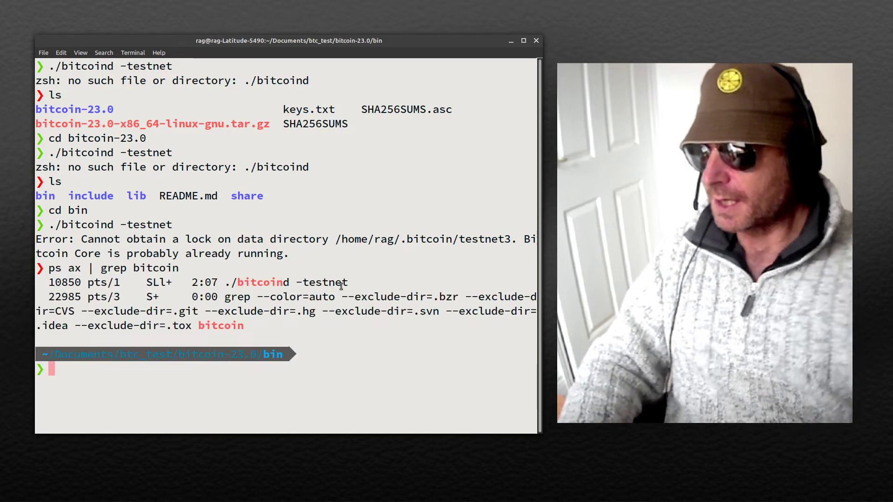
Highlight the bitcoind -testnet process line and its 2:07 runtime.
left_click_drag(352, 284, 45, 283)
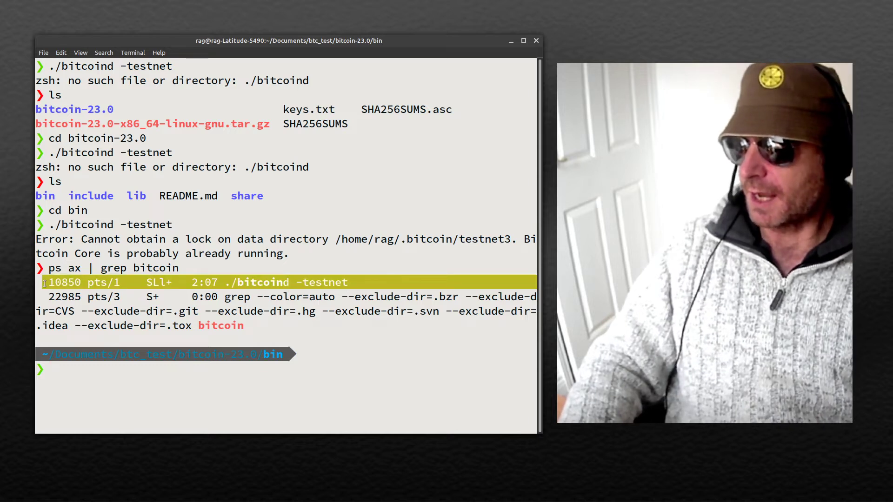
left_click_drag(191, 282, 224, 282)
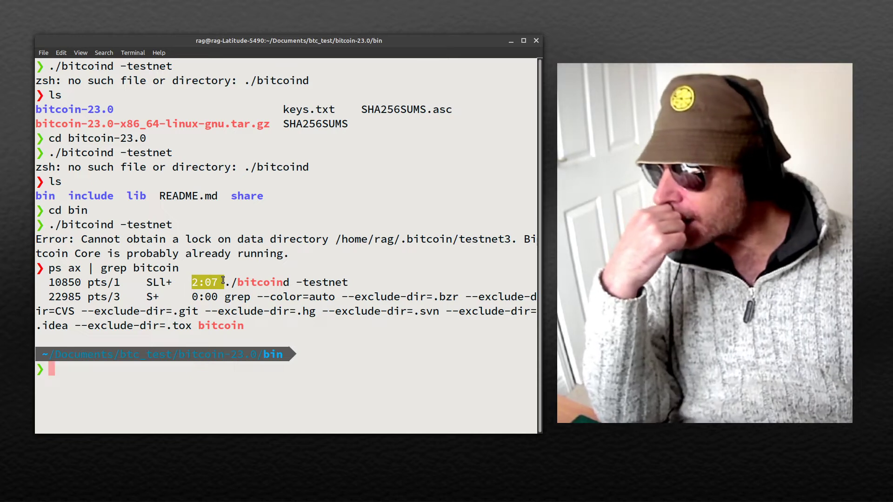
left_click(223, 281)
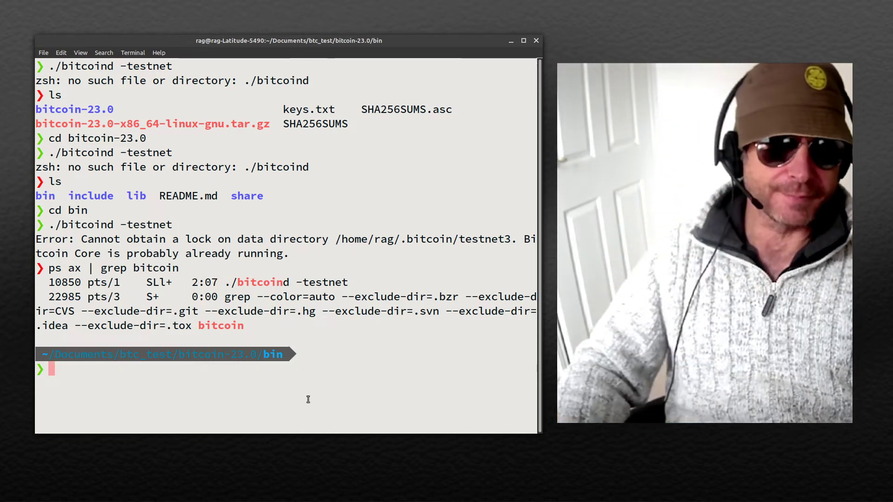
type("bit")
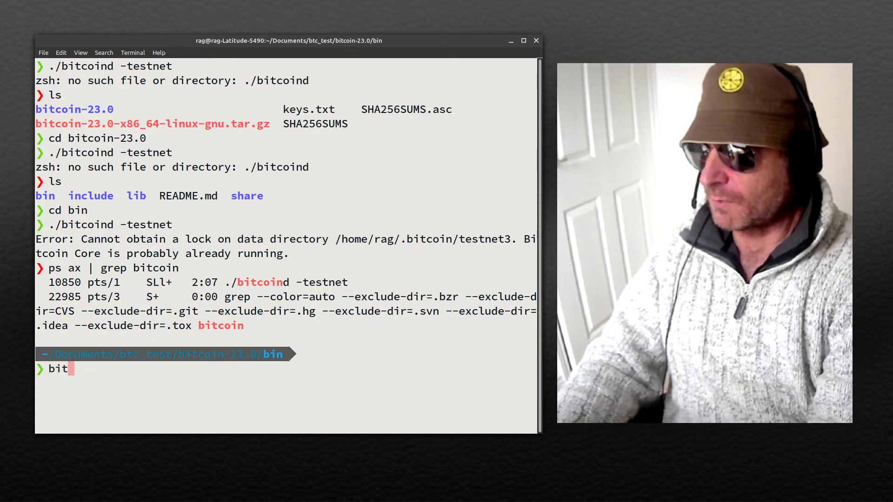
type("coin-")
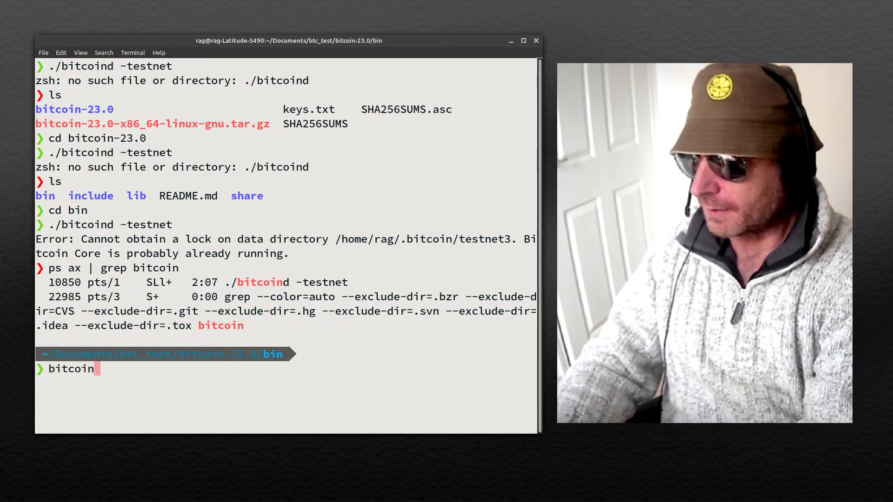
Run ./bitcoin-cli with no arguments, then with -testnet alone.
key("ctrl+a")
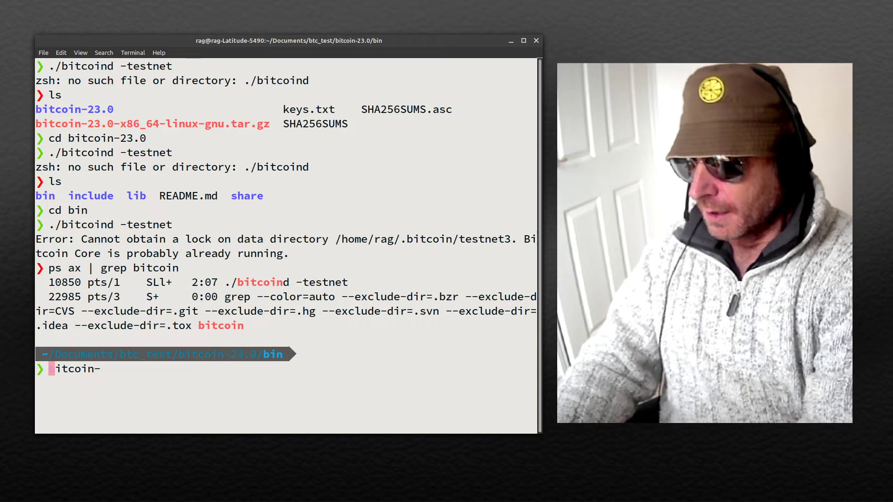
type("./")
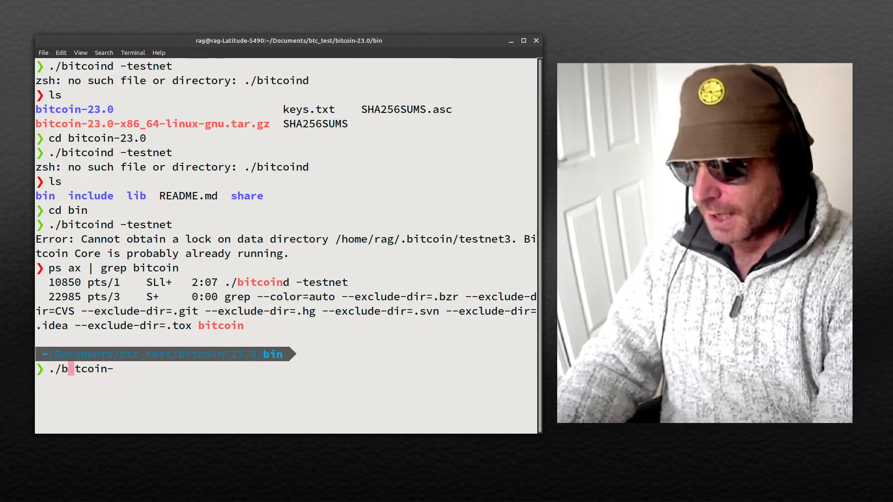
key("ctrl+e")
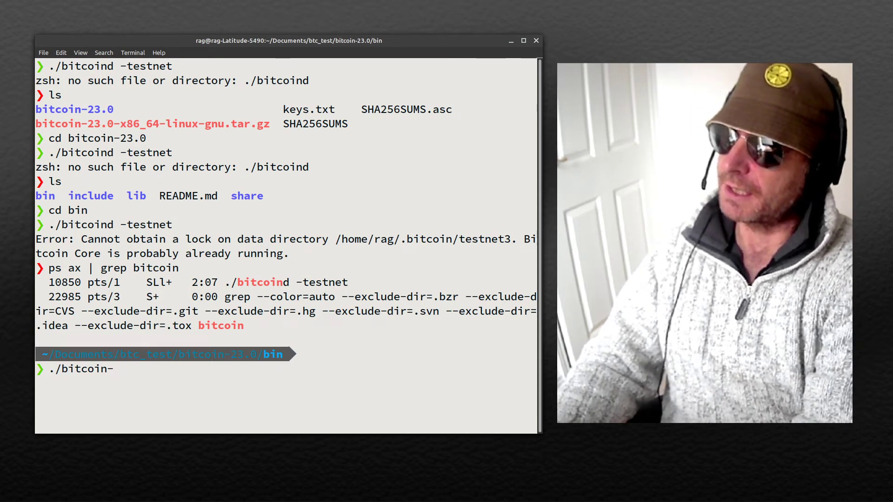
type("cli")
key("Return")
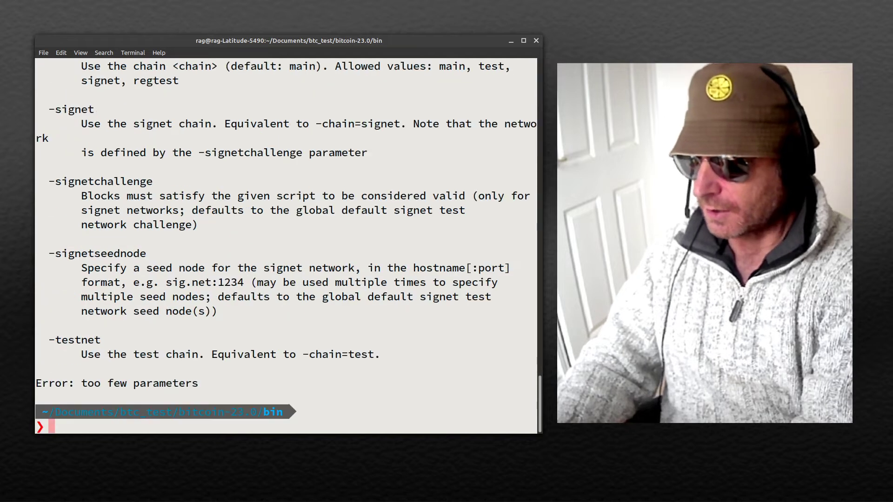
key("Up")
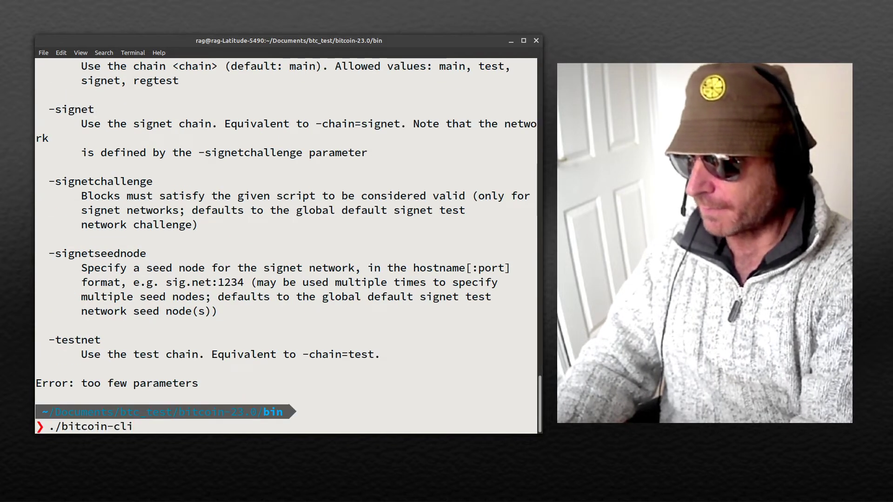
type("-")
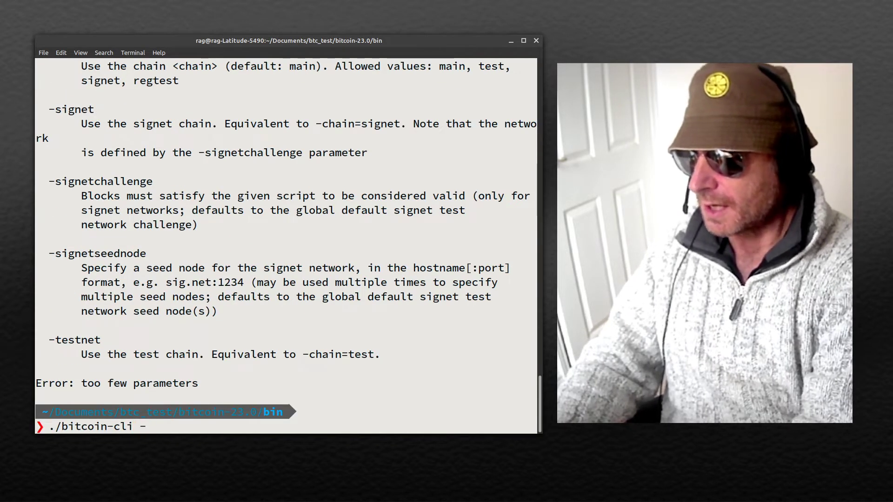
type("testnet")
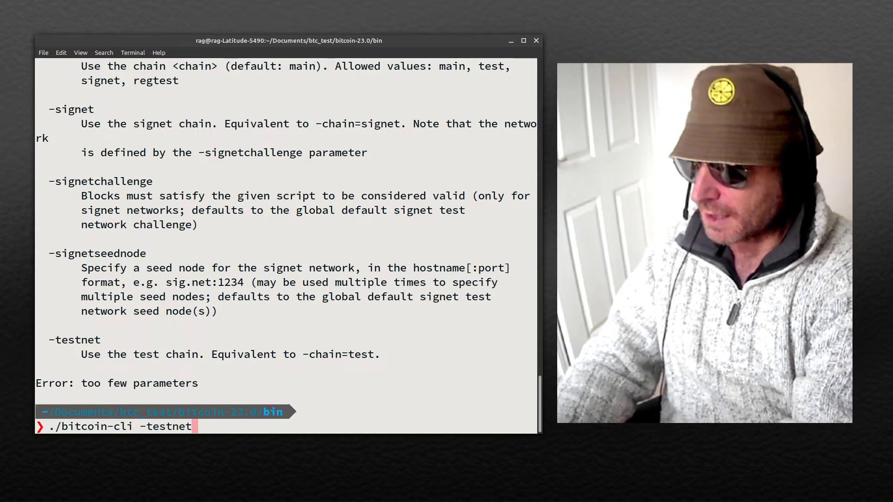
key("Return")
Query the testnet node with getinfo, then getnetworkinfo, and bring the btc_test folder forward.
key("Up")
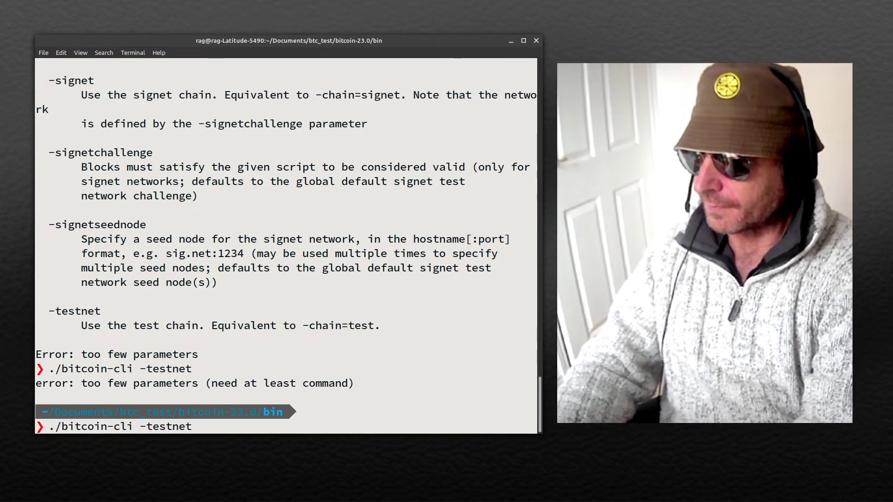
type("get")
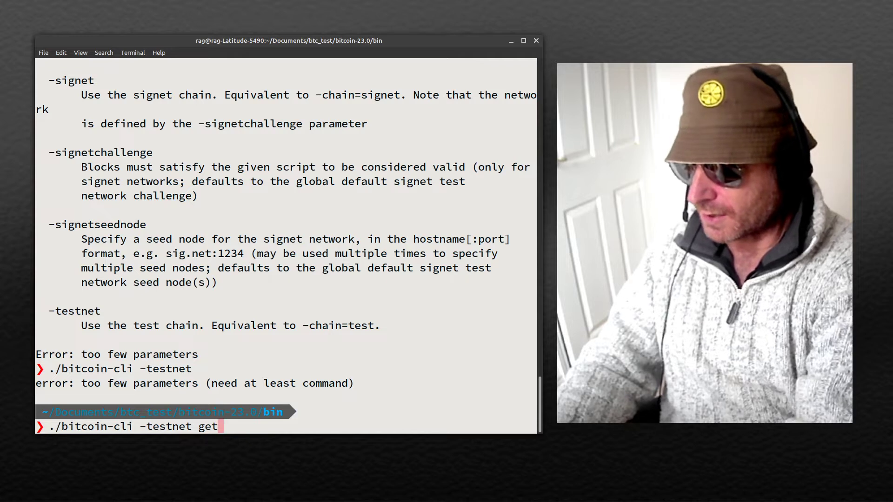
type("info")
key("Return")
key("Up")
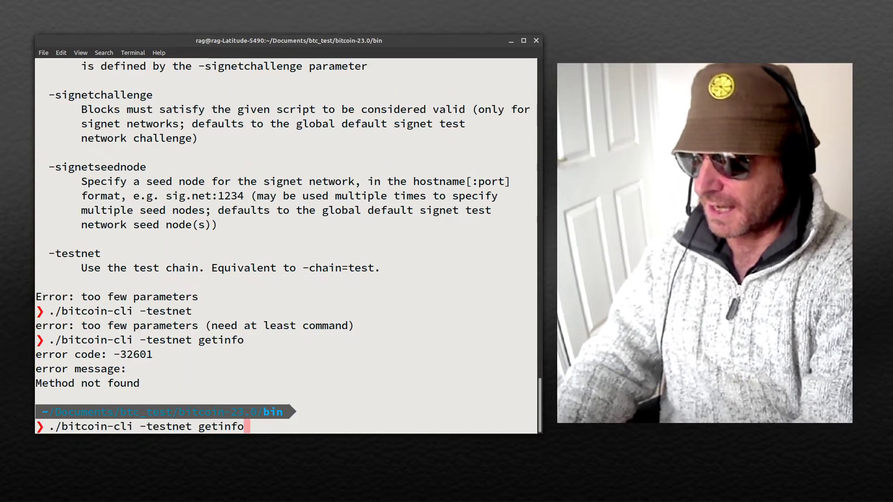
key("Left")
key("Left")
key("Left")
key("Left")
type("n")
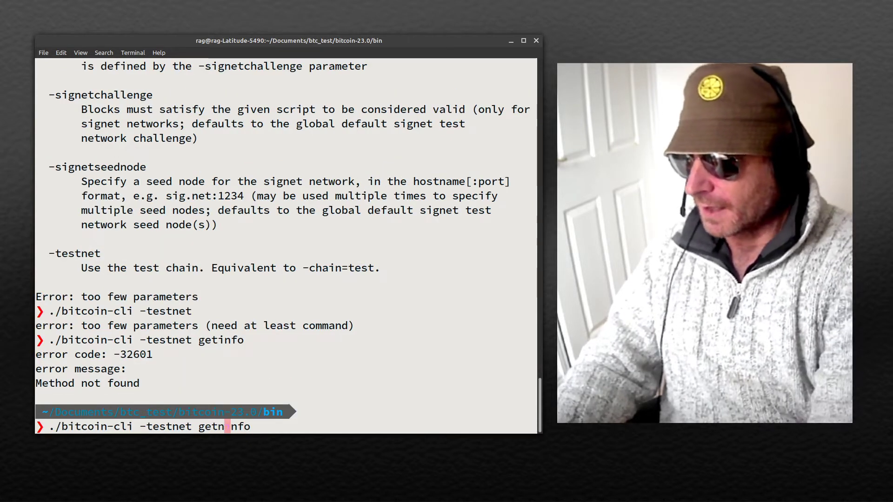
type("etwork")
key("Return")
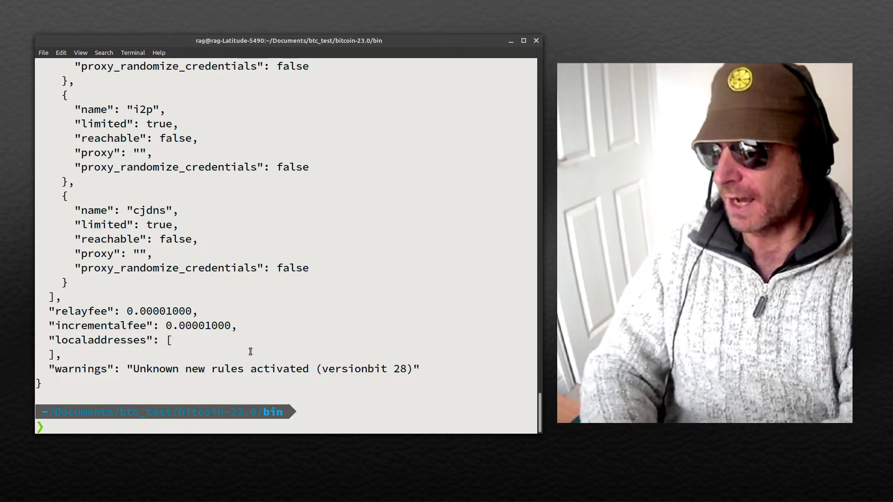
mouse_move(135, 499)
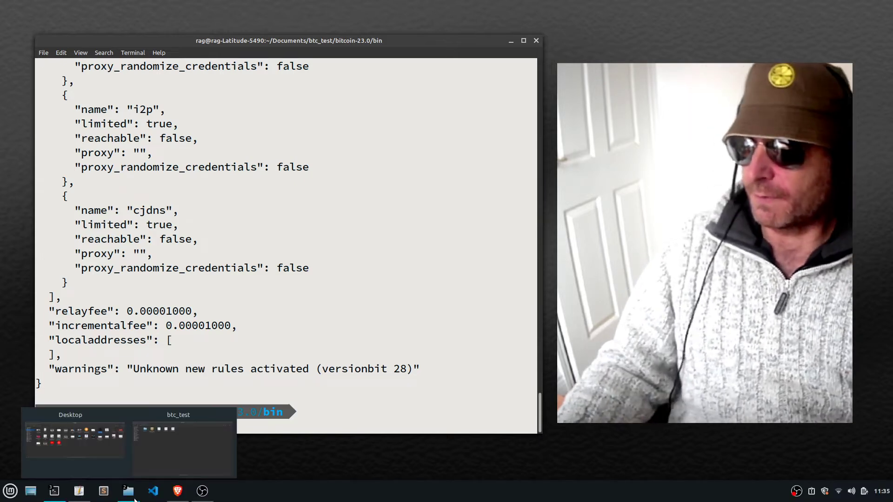
left_click(181, 446)
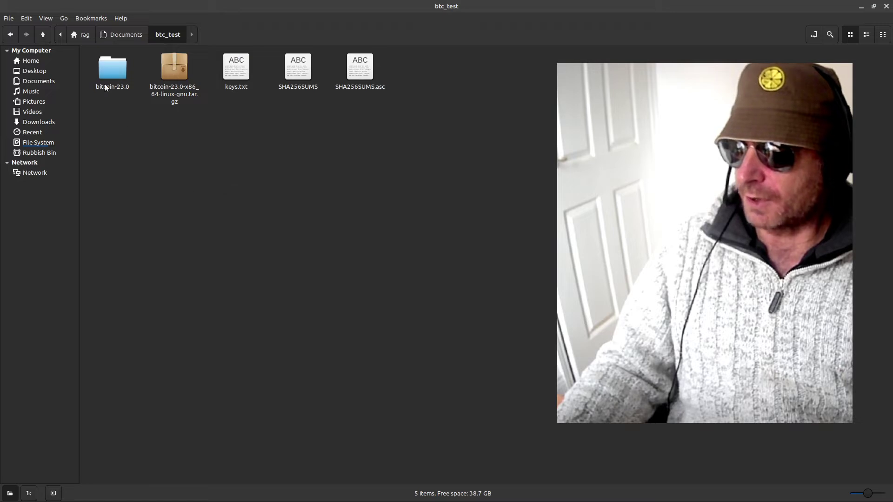
left_click(176, 74)
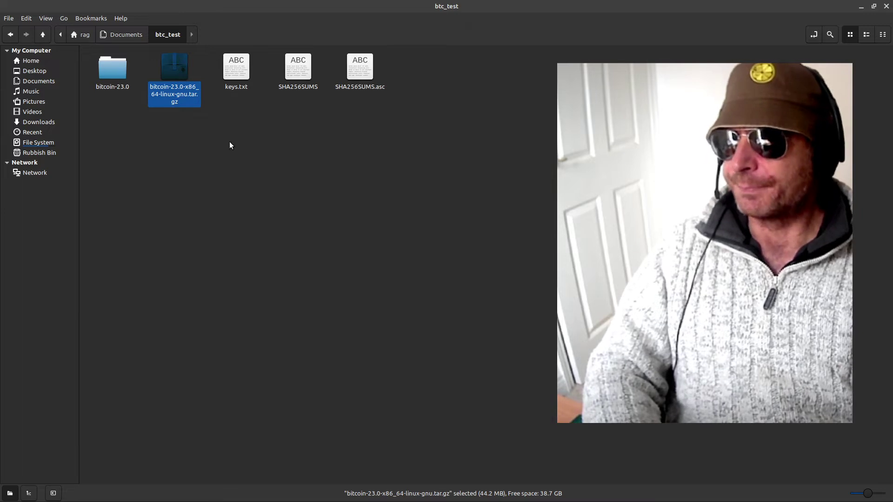
mouse_move(178, 496)
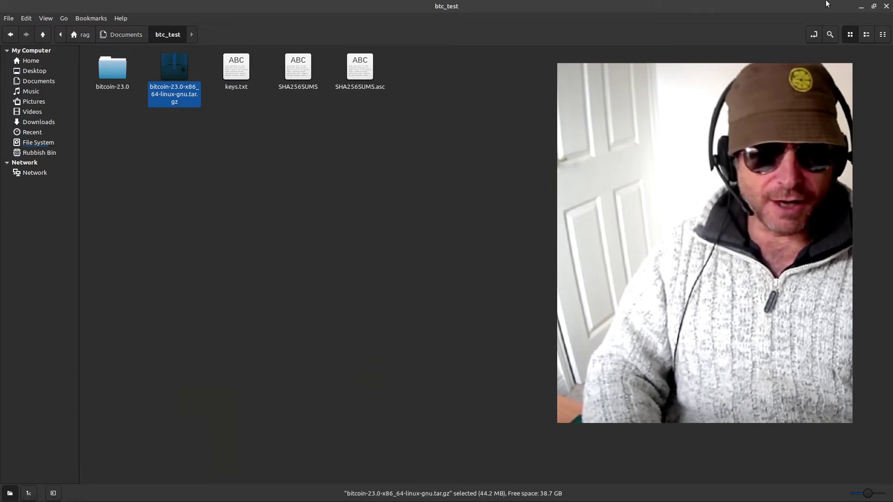
left_click(861, 6)
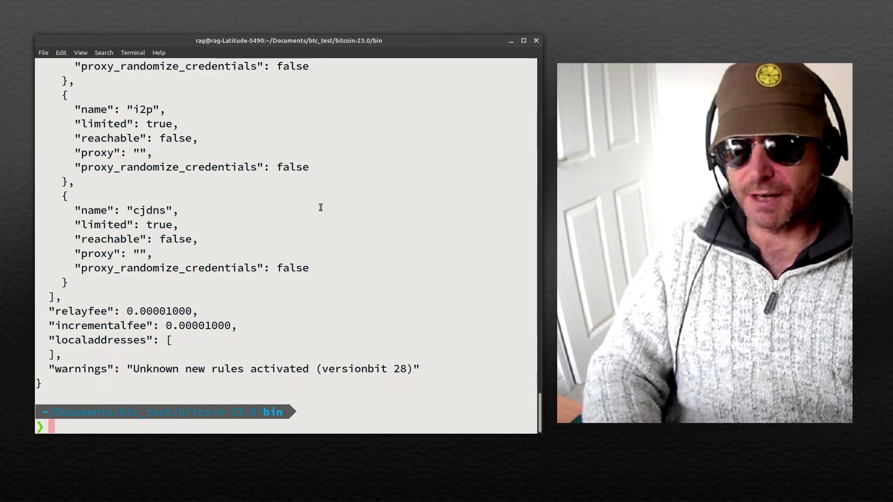
Edit the recalled command into ./bitcoin-cli -testnet getrawtransaction and run it without a txid.
key("Up")
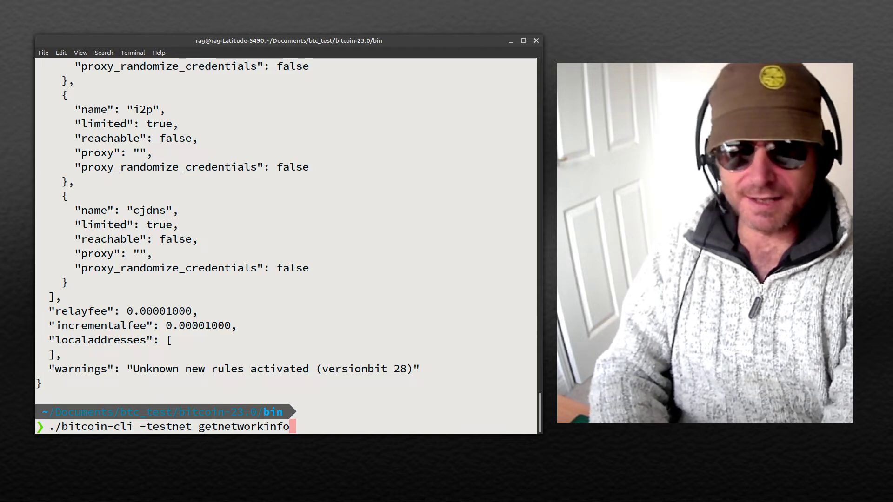
key("ctrl+u")
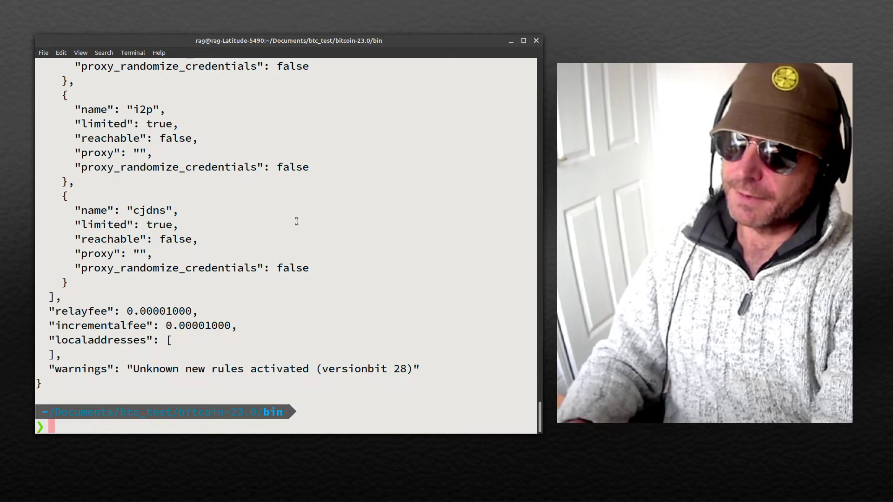
key("Up")
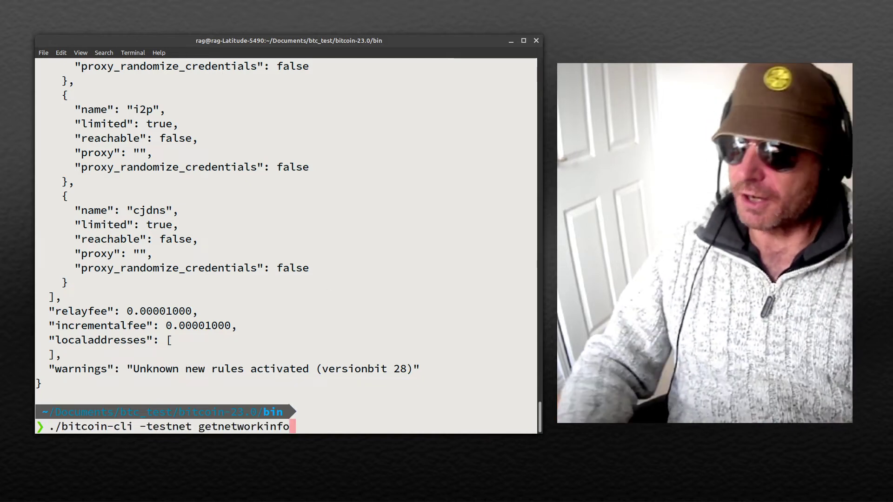
key("BackSpace")
key("BackSpace")
key("BackSpace")
key("BackSpace")
key("BackSpace")
key("BackSpace")
key("BackSpace")
key("BackSpace")
key("BackSpace")
key("BackSpace")
key("BackSpace")
key("BackSpace")
key("BackSpace")
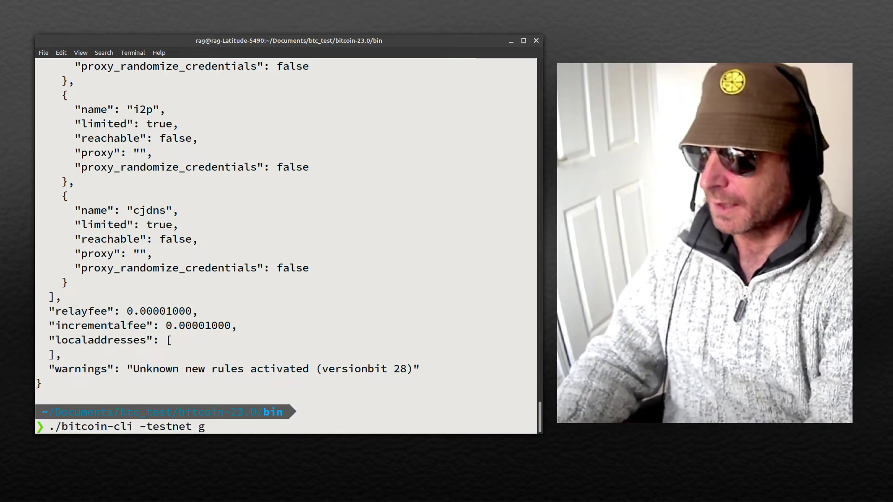
type("etra")
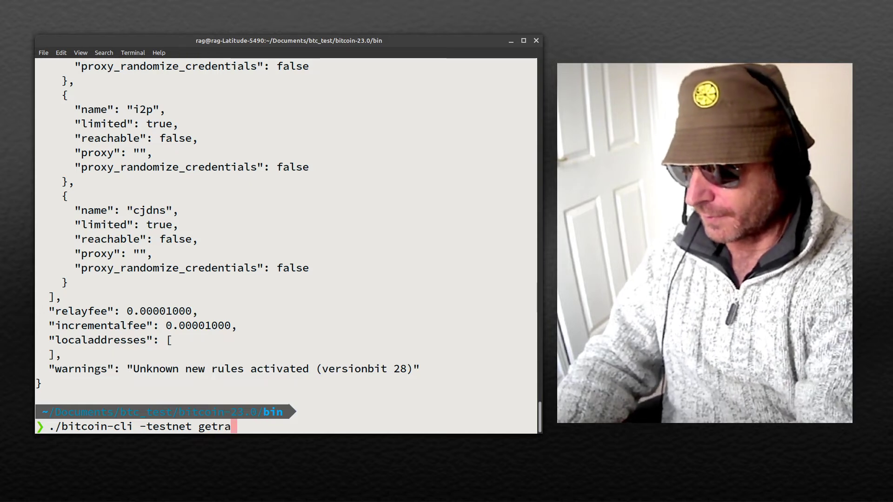
type("wtransaction")
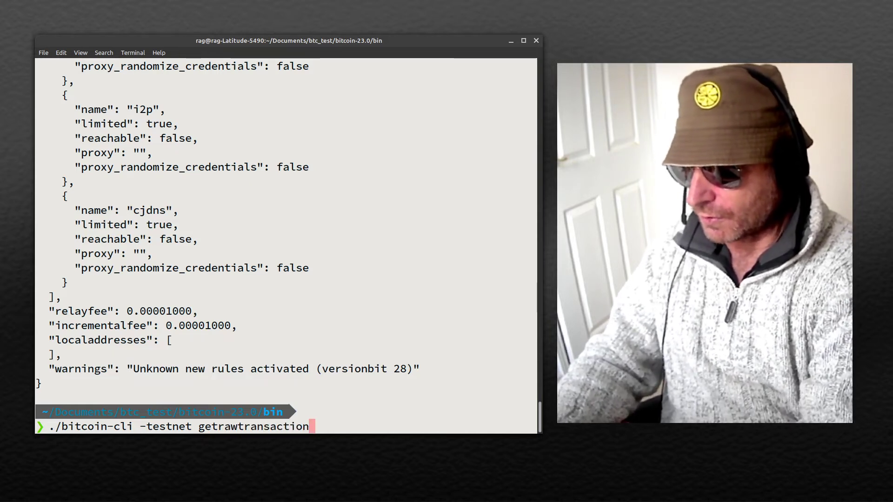
key("Return")
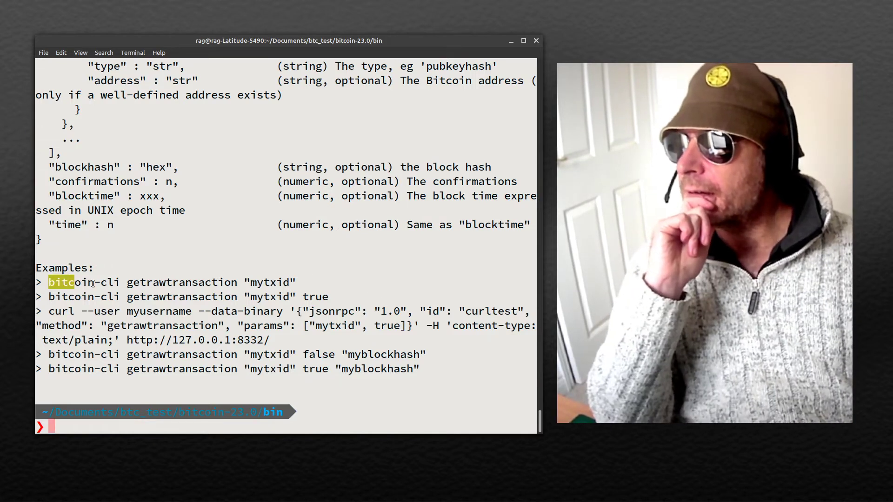
Highlight the first getrawtransaction example, scroll the help, and recall the getrawtransaction command.
left_click_drag(93, 284, 260, 285)
left_click(259, 285)
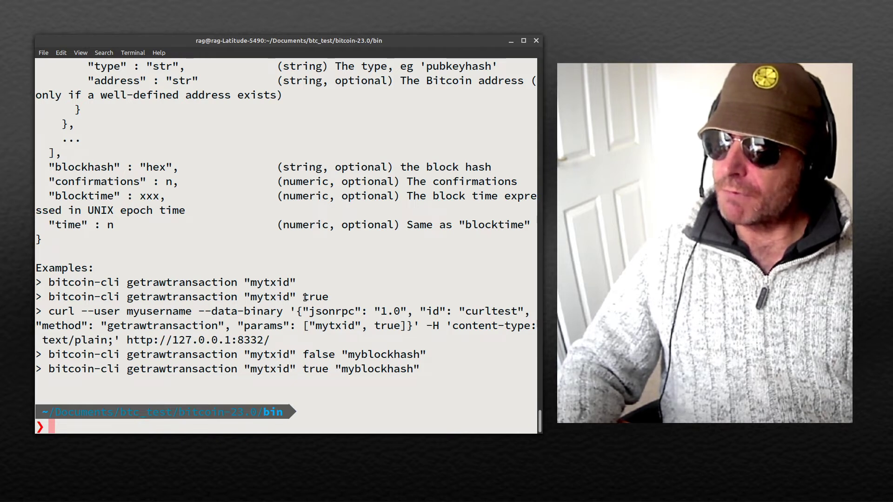
scroll(313, 329, "up", 2)
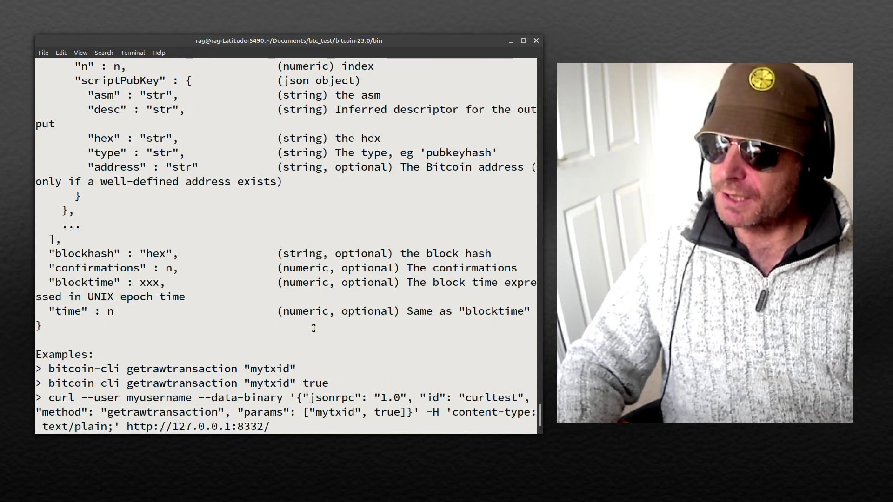
scroll(313, 328, "up", 18)
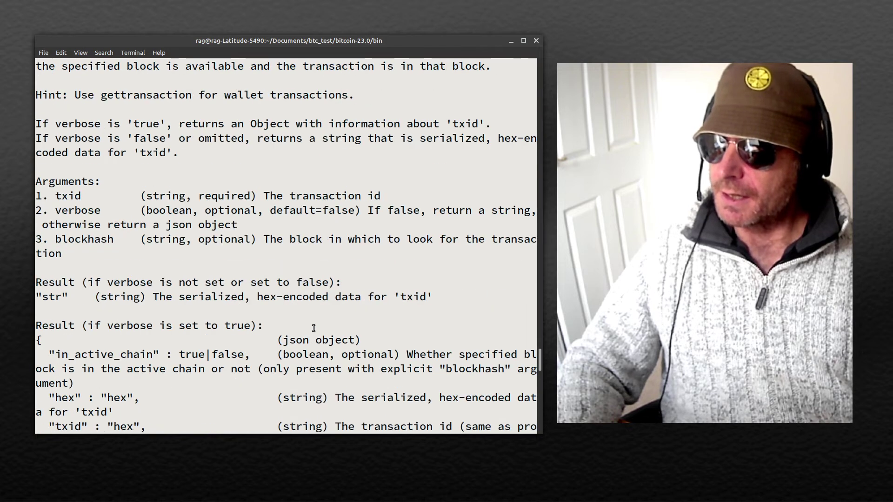
scroll(313, 328, "down", 10)
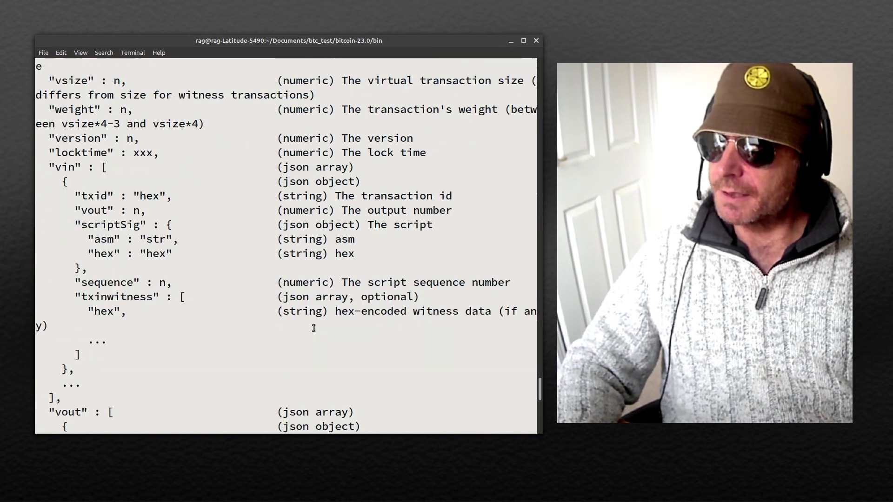
scroll(314, 329, "down", 11)
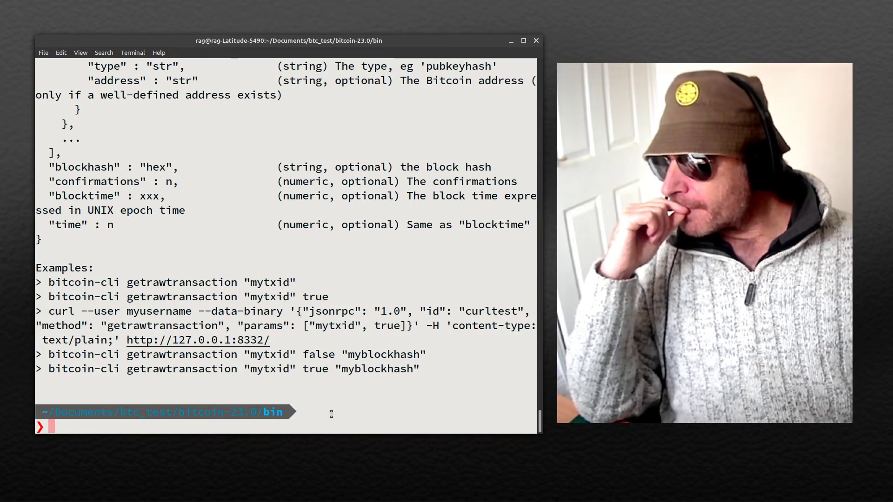
key("Up")
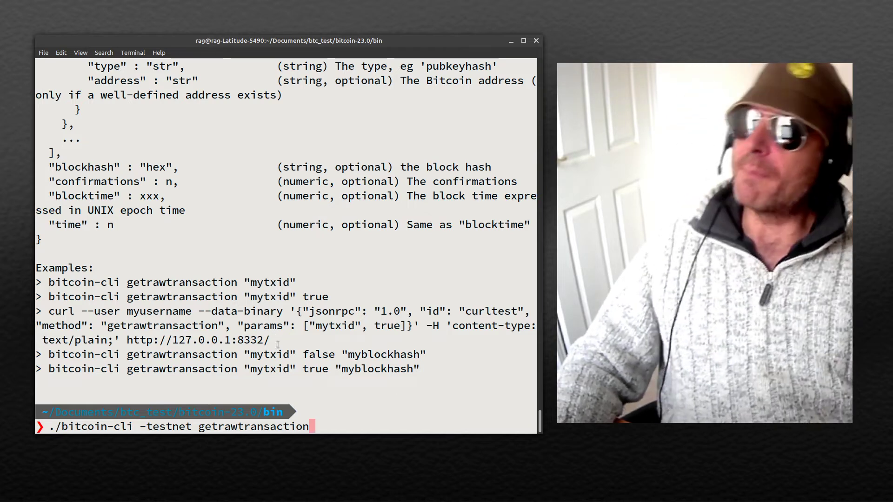
Highlight the curl JSON-RPC example and its local RPC address.
left_click_drag(535, 340, 47, 312)
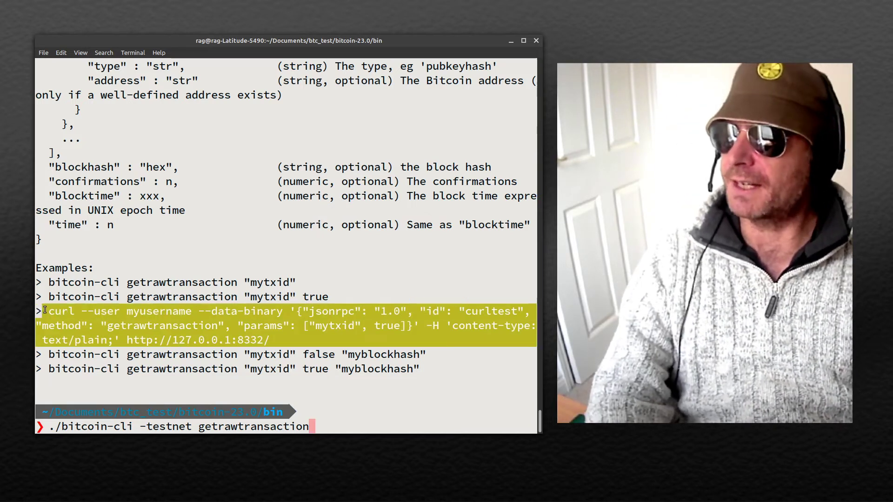
left_click_drag(289, 341, 37, 282)
left_click(277, 340)
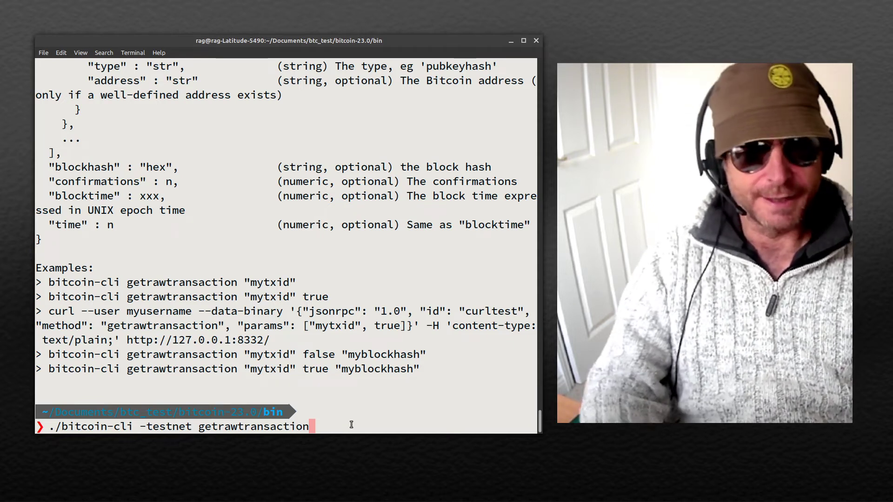
Erase the recalled ./bitcoin-cli -testnet getrawtransaction line from the prompt.
key("BackSpace")
key("BackSpace")
key("BackSpace")
key("BackSpace")
key("BackSpace")
key("BackSpace")
key("BackSpace")
key("BackSpace")
key("BackSpace")
key("BackSpace")
key("BackSpace")
key("BackSpace")
key("BackSpace")
key("BackSpace")
key("BackSpace")
key("BackSpace")
key("BackSpace")
key("BackSpace")
key("BackSpace")
key("BackSpace")
key("BackSpace")
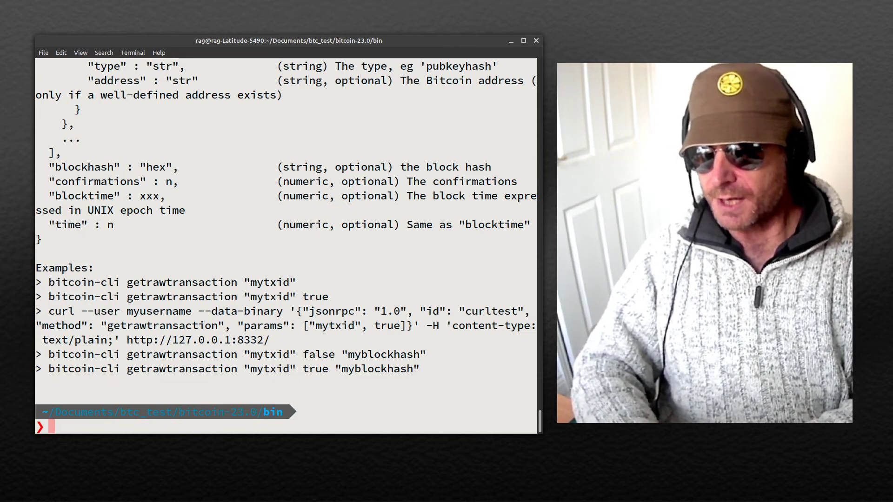
Run ku, interrupt it with Ctrl+C, then run ku -help to print its usage.
type("ku")
key("Return")
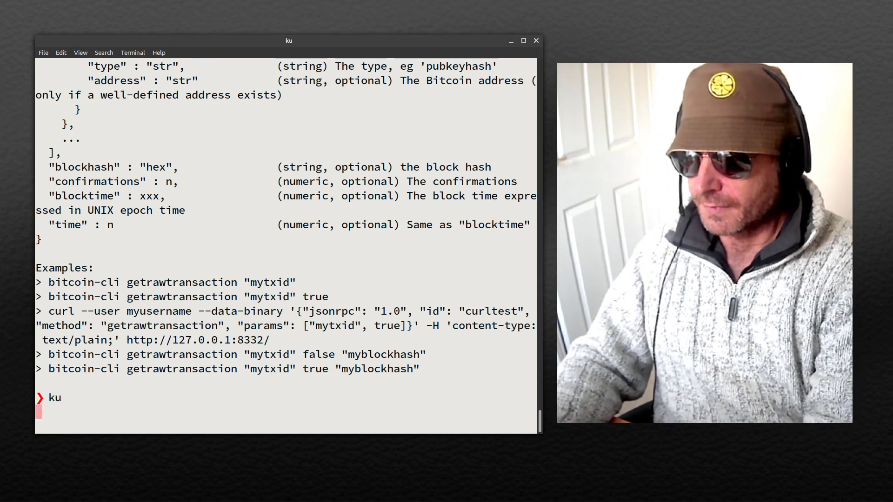
key("ctrl+c")
type("ku")
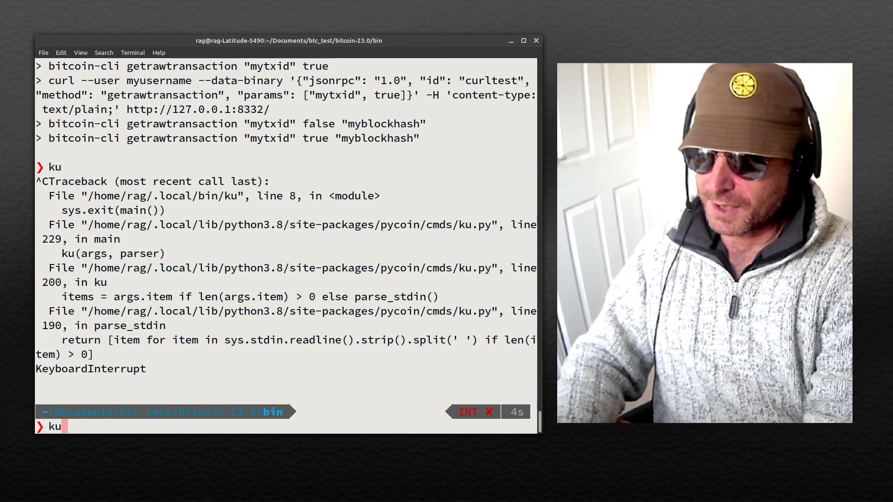
type(" -help")
key("Return")
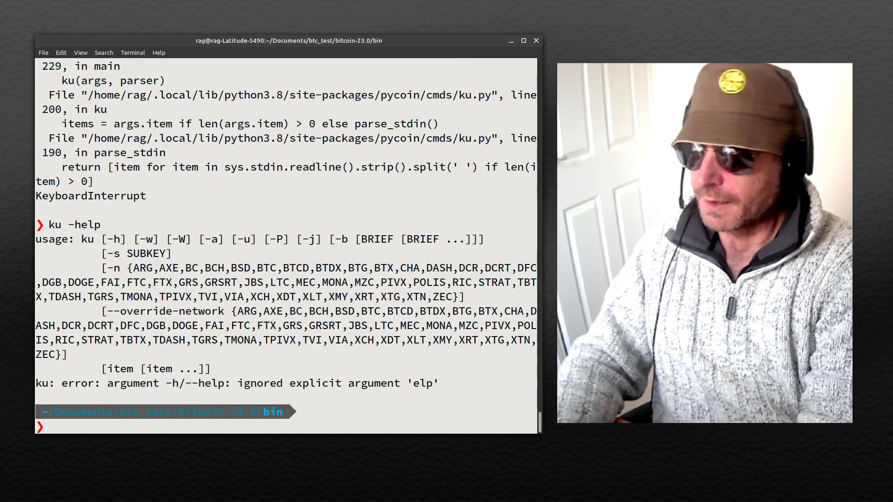
Highlight the start of ku's network list and pick out BTC.
left_click_drag(132, 268, 341, 268)
left_click(297, 280)
double_click(266, 268)
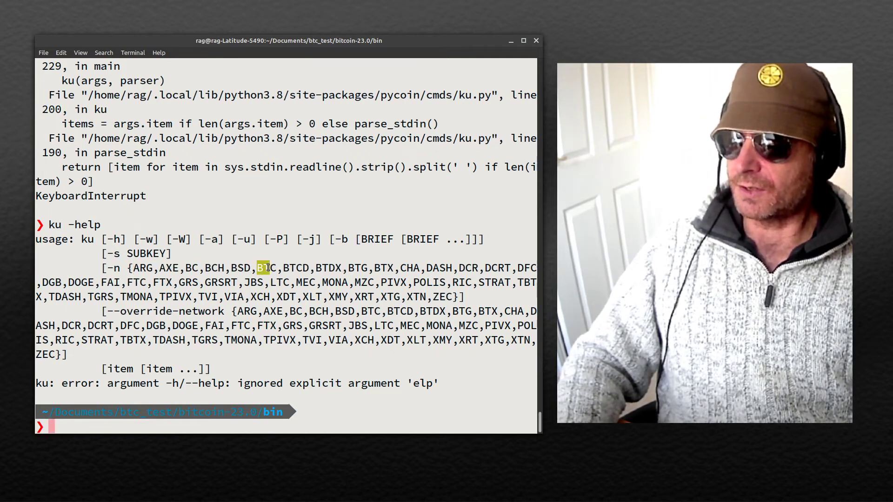
left_click(264, 367)
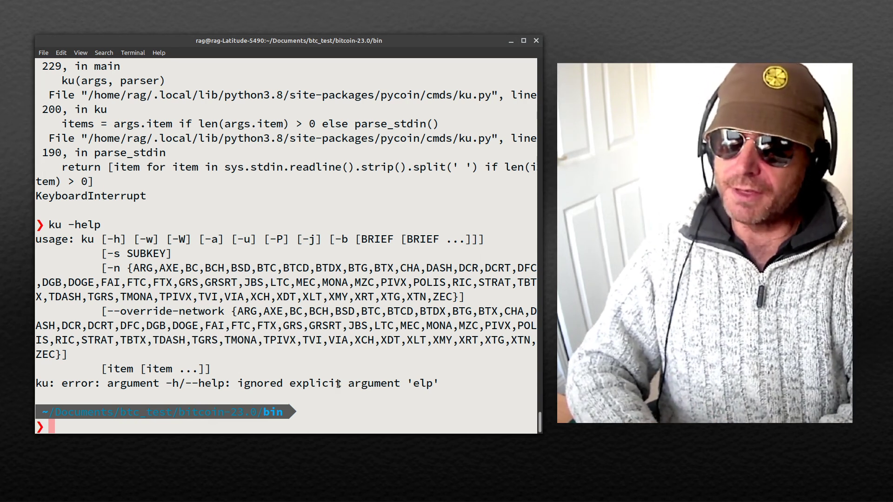
Recall the getrawtransaction command and trim it back to ./bitcoin-cli -testnet.
key("Up")
key("Up")
key("Up")
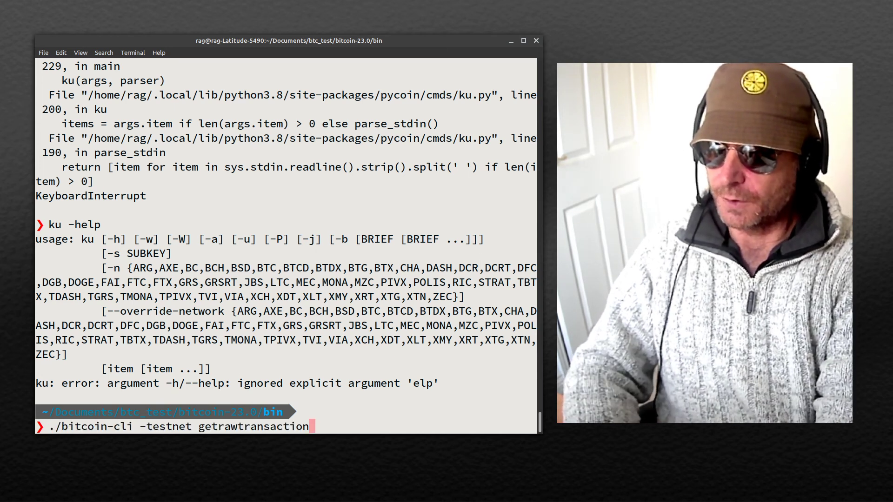
key("BackSpace")
key("BackSpace")
key("BackSpace")
key("BackSpace")
key("BackSpace")
key("BackSpace")
key("BackSpace")
key("BackSpace")
key("BackSpace")
key("BackSpace")
key("BackSpace")
key("BackSpace")
key("BackSpace")
key("BackSpace")
key("BackSpace")
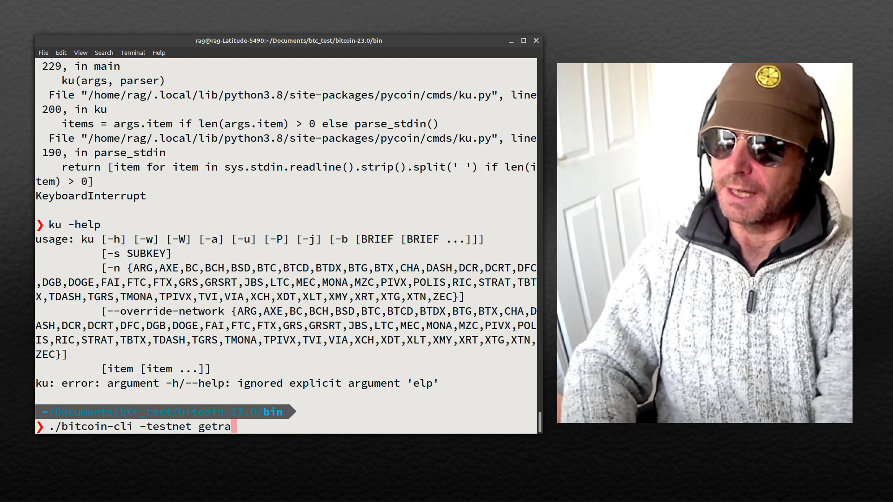
key("BackSpace")
key("BackSpace")
key("BackSpace")
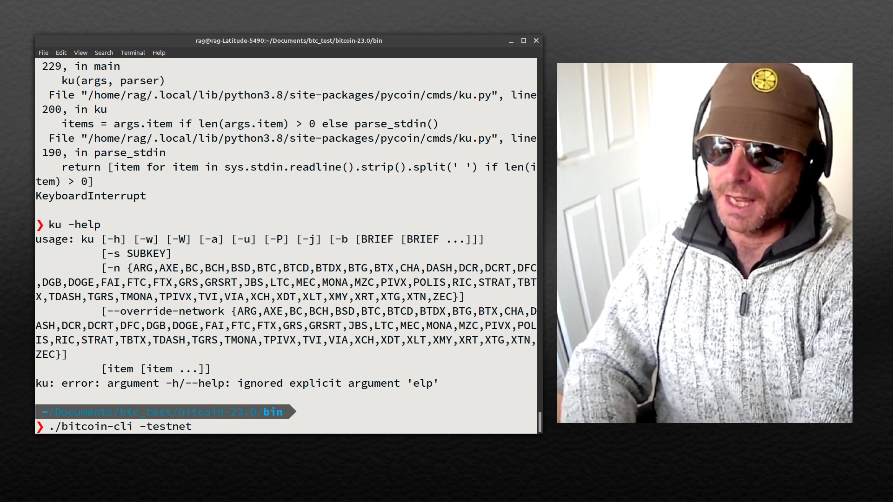